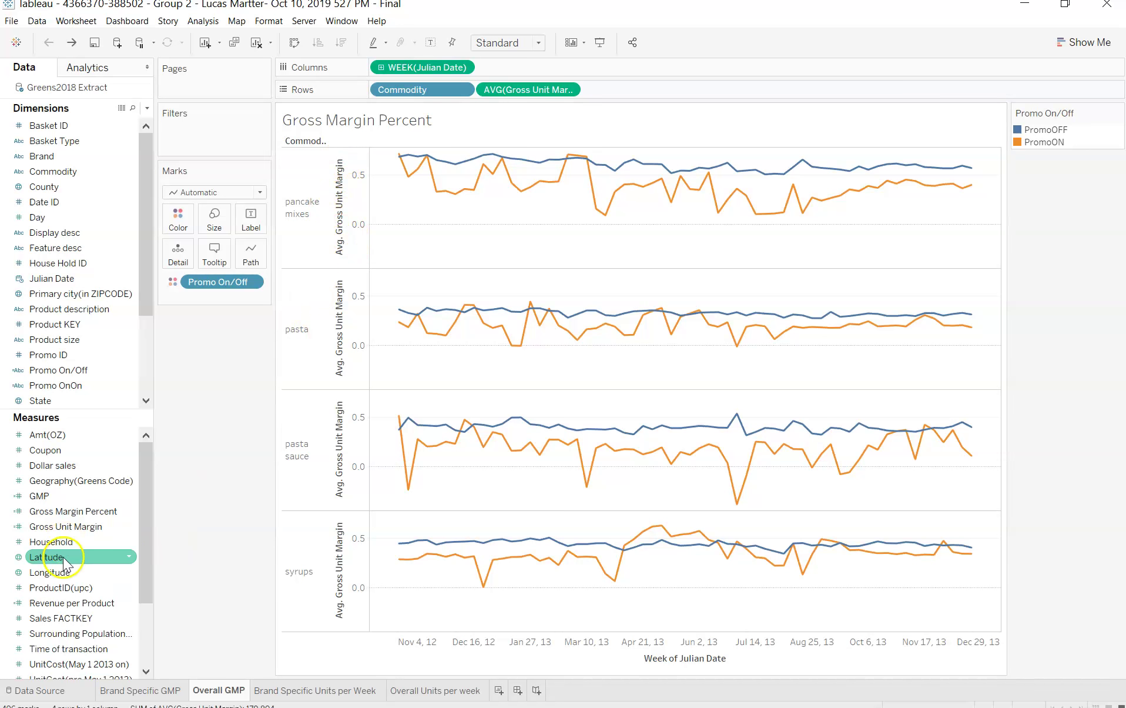
Open the Gross Unit Margin calculated field, review its formula, and close it without changes
right_click(59, 525)
click(113, 236)
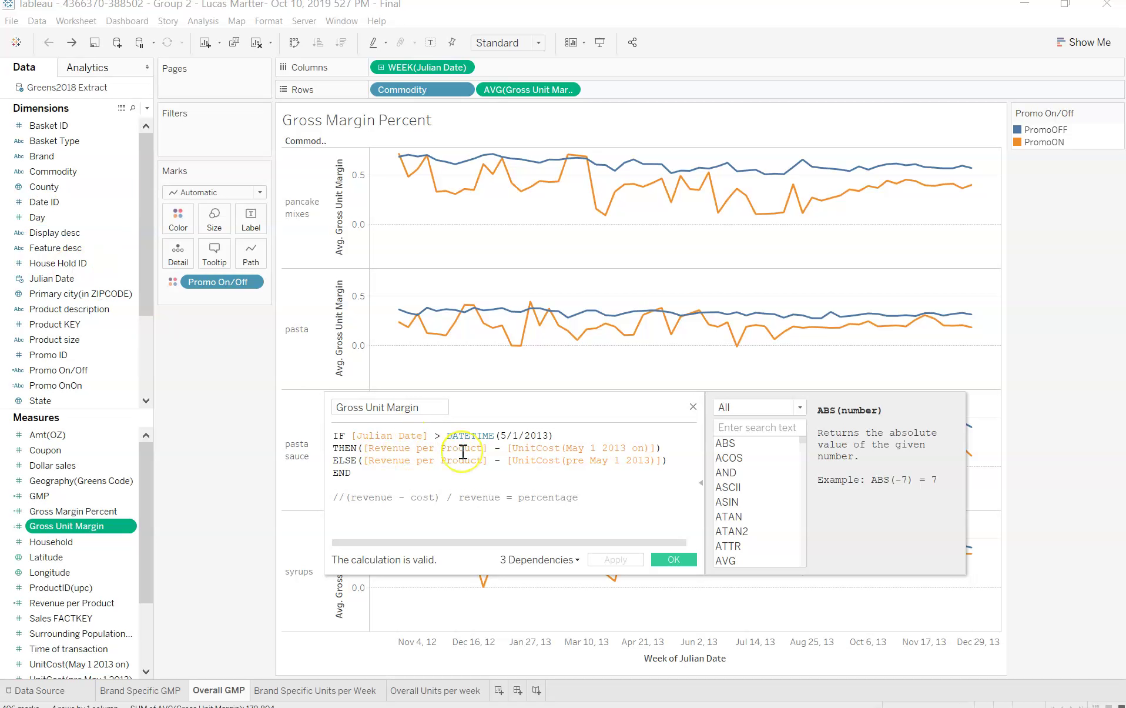
click(525, 452)
click(674, 559)
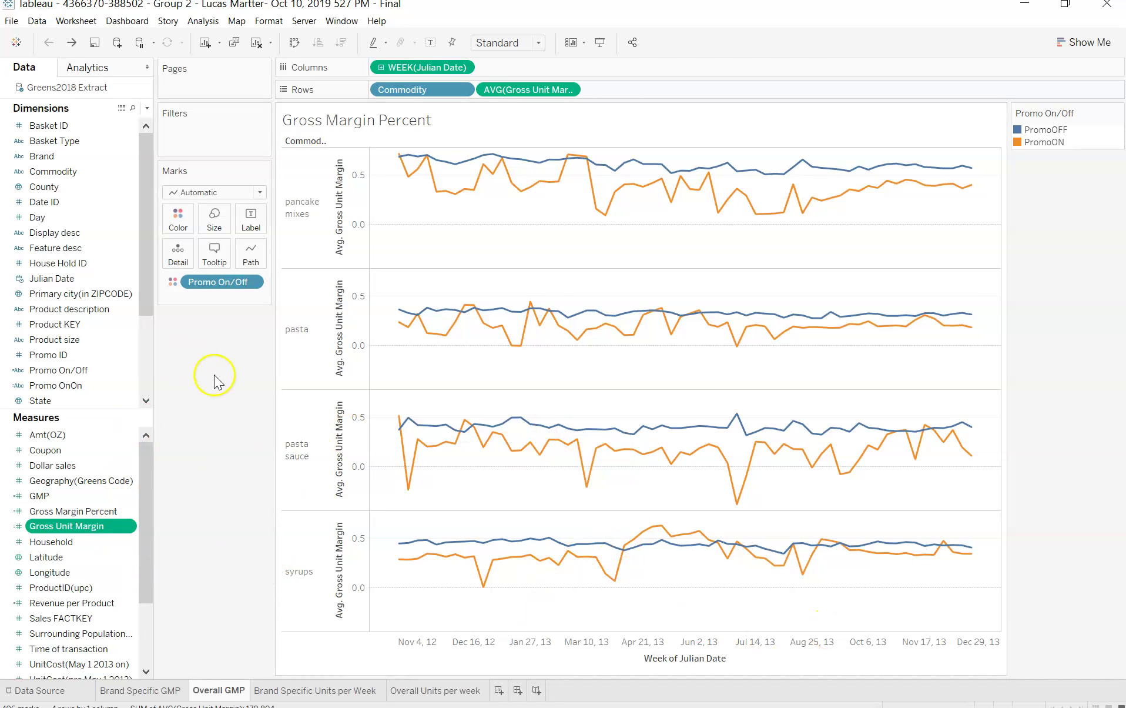
Open the GMP calculated field, review its formula, and close it without changes
right_click(57, 496)
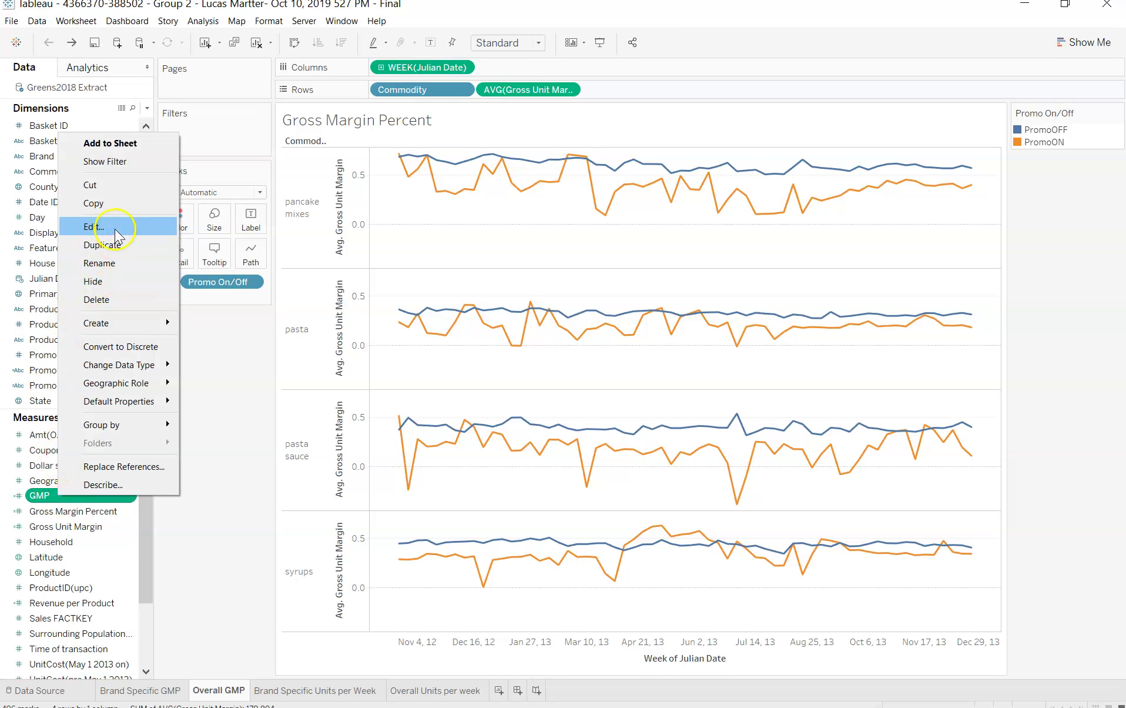
click(95, 227)
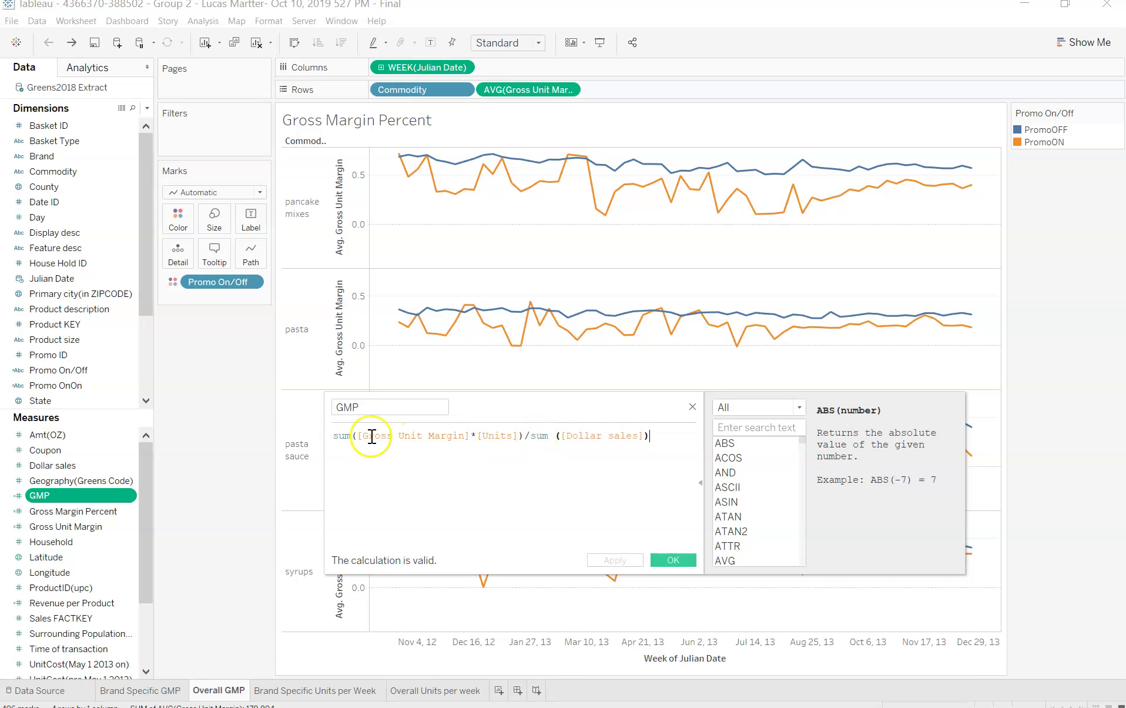
click(676, 560)
Replace the average Gross Unit Margin on Rows with the GMP measure in the Overall GMP sheet
click(53, 496)
drag(53, 496, 511, 92)
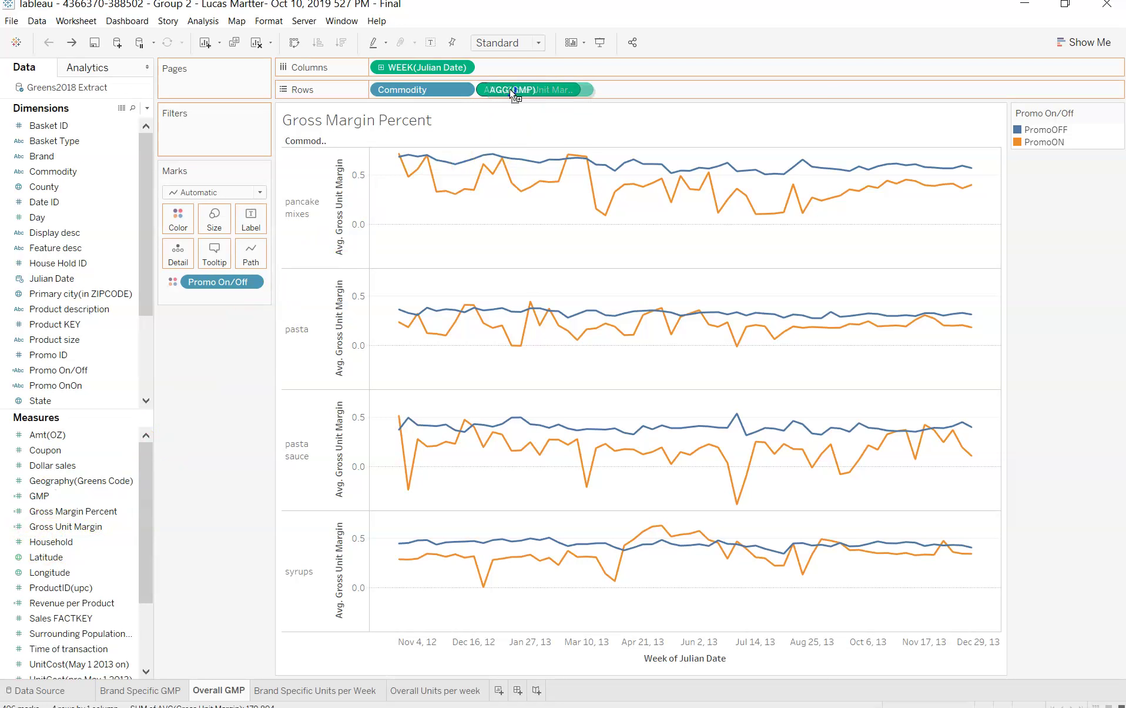
drag(512, 93, 511, 94)
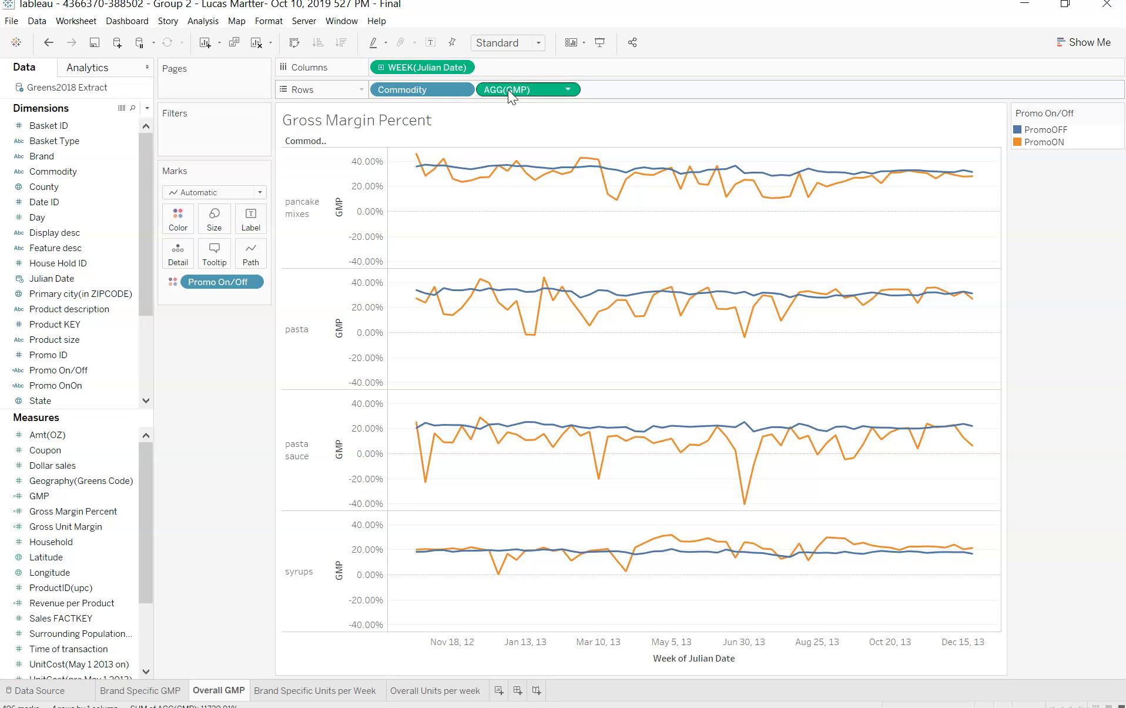
click(238, 453)
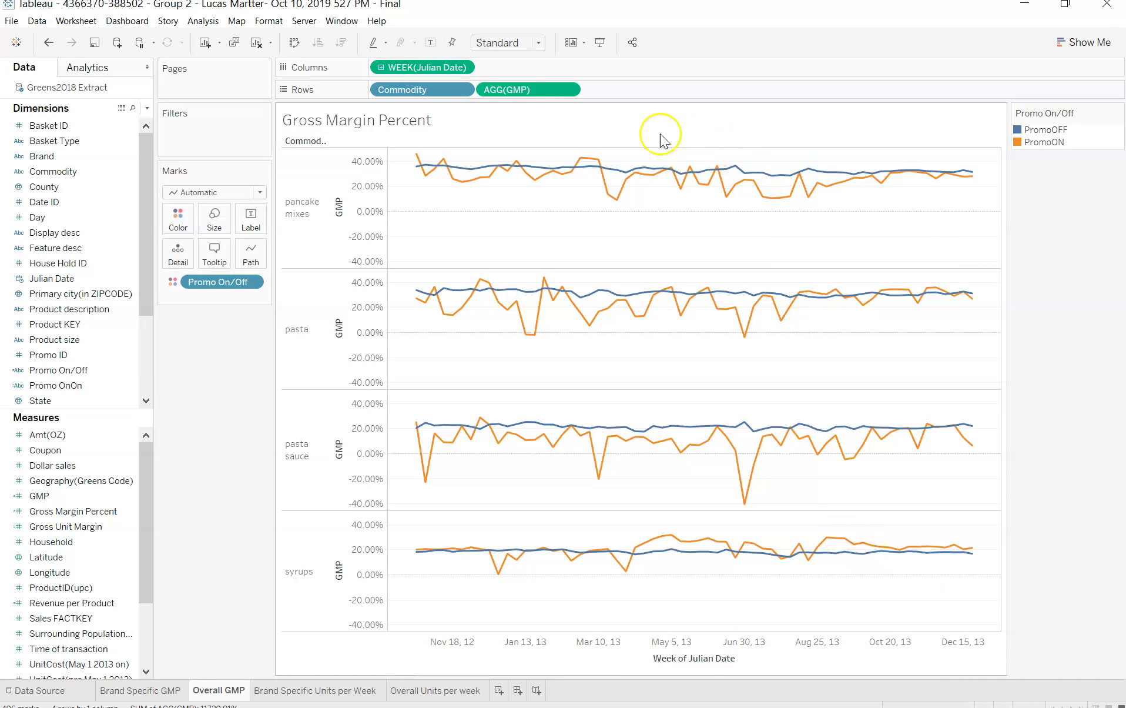
Go to the Brand Specific GMP sheet, show its Brand filter, and check that Aunt Jemima and Mrs Butterworth are selected
click(99, 689)
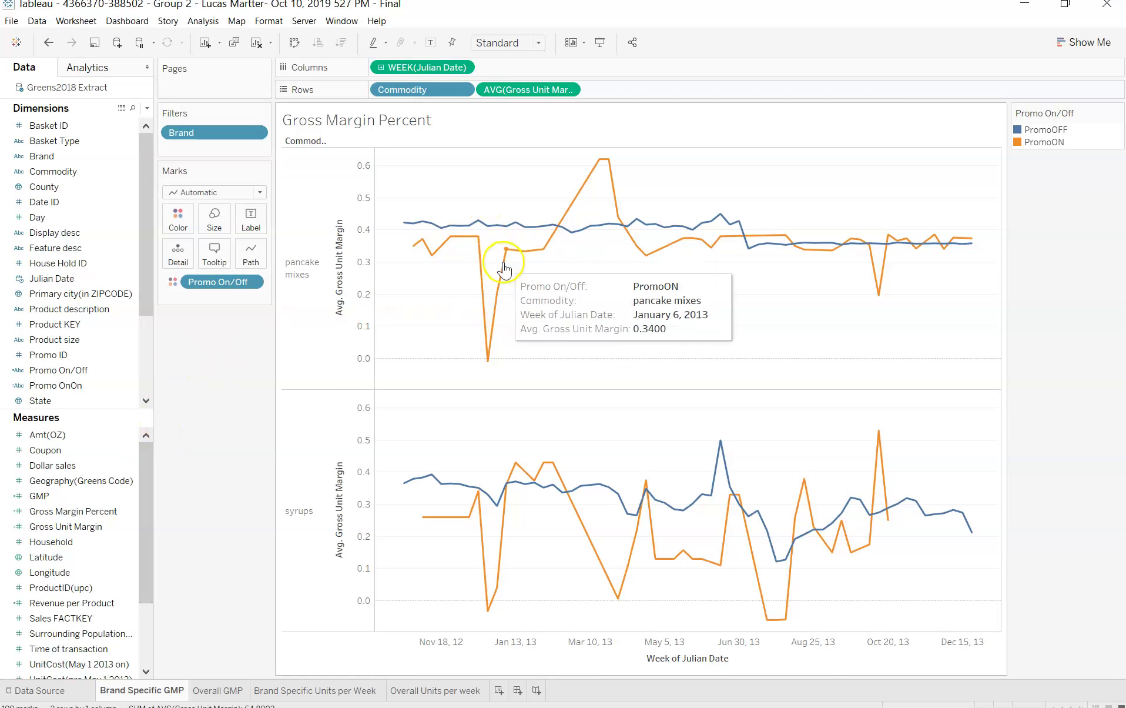
mouse_move(427, 226)
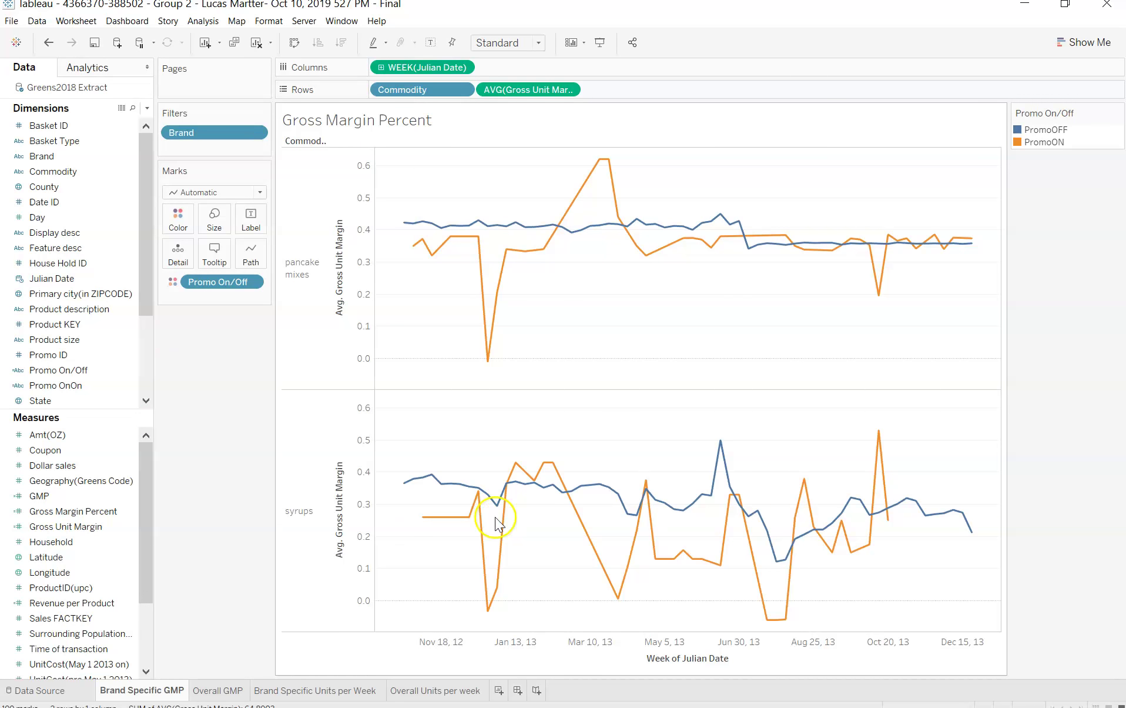
click(257, 133)
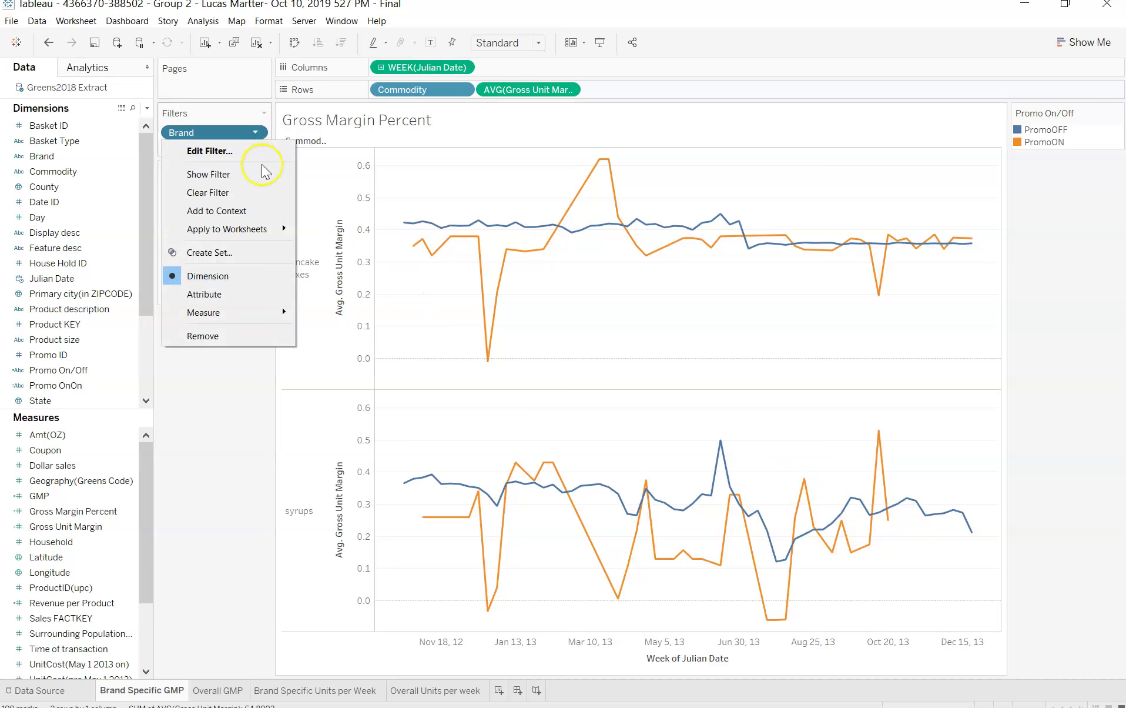
click(250, 174)
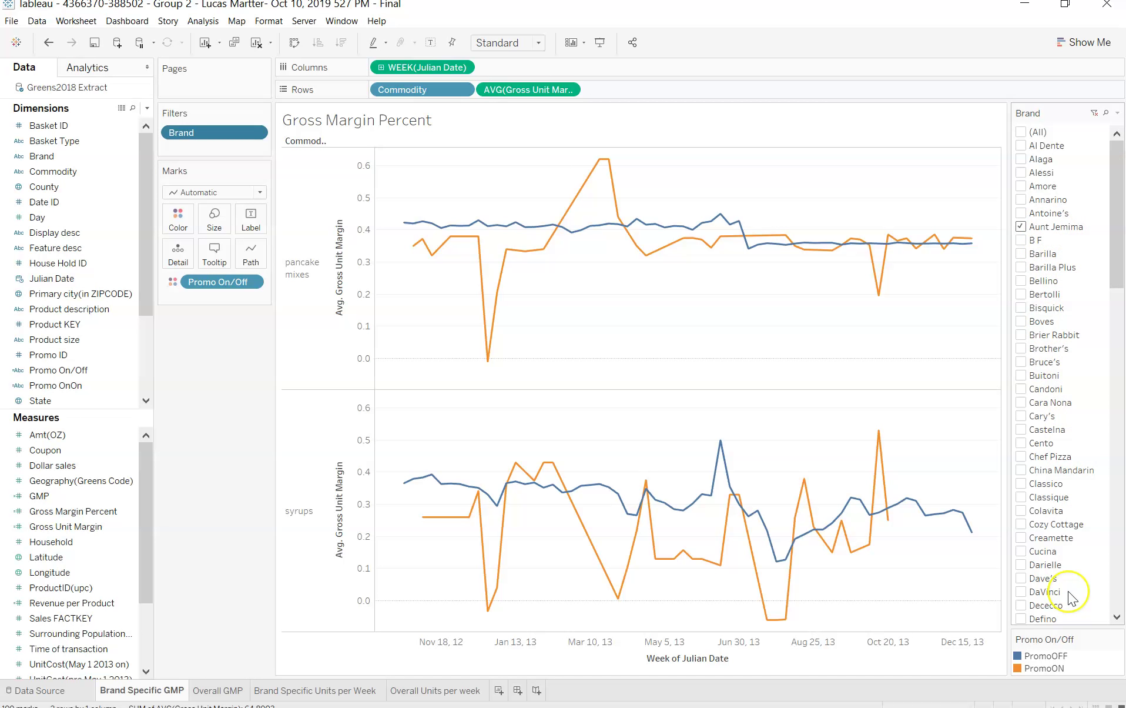
scroll(1069, 594, down, 10)
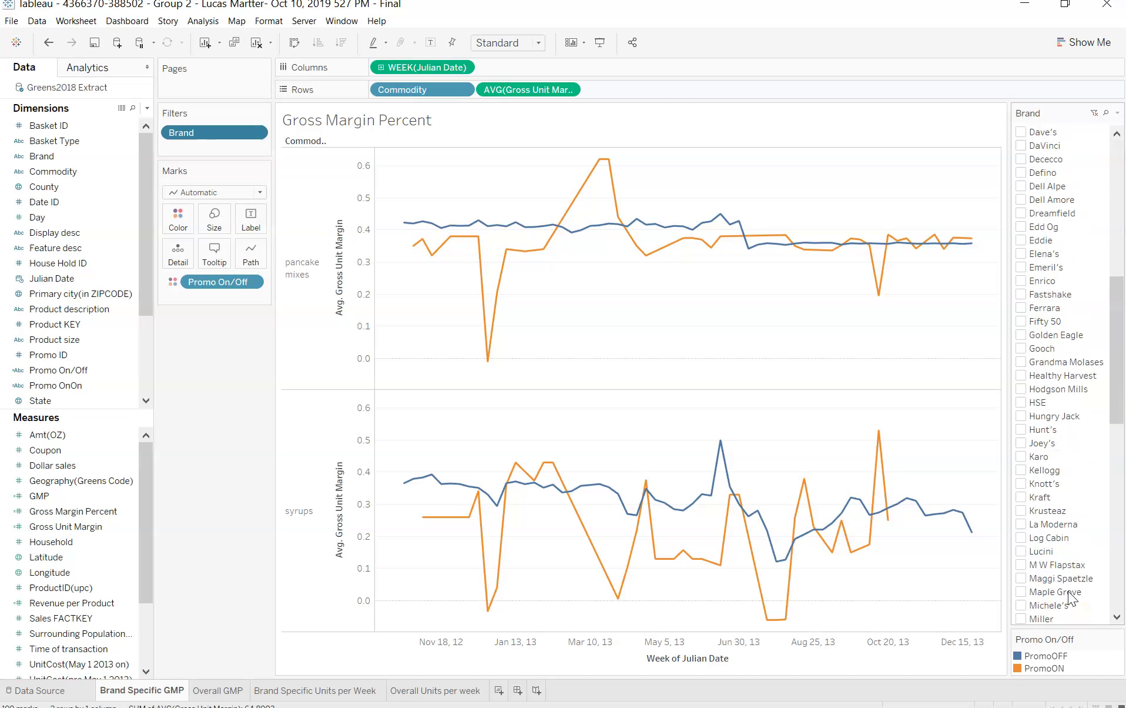
scroll(1068, 590, down, 3)
click(1031, 592)
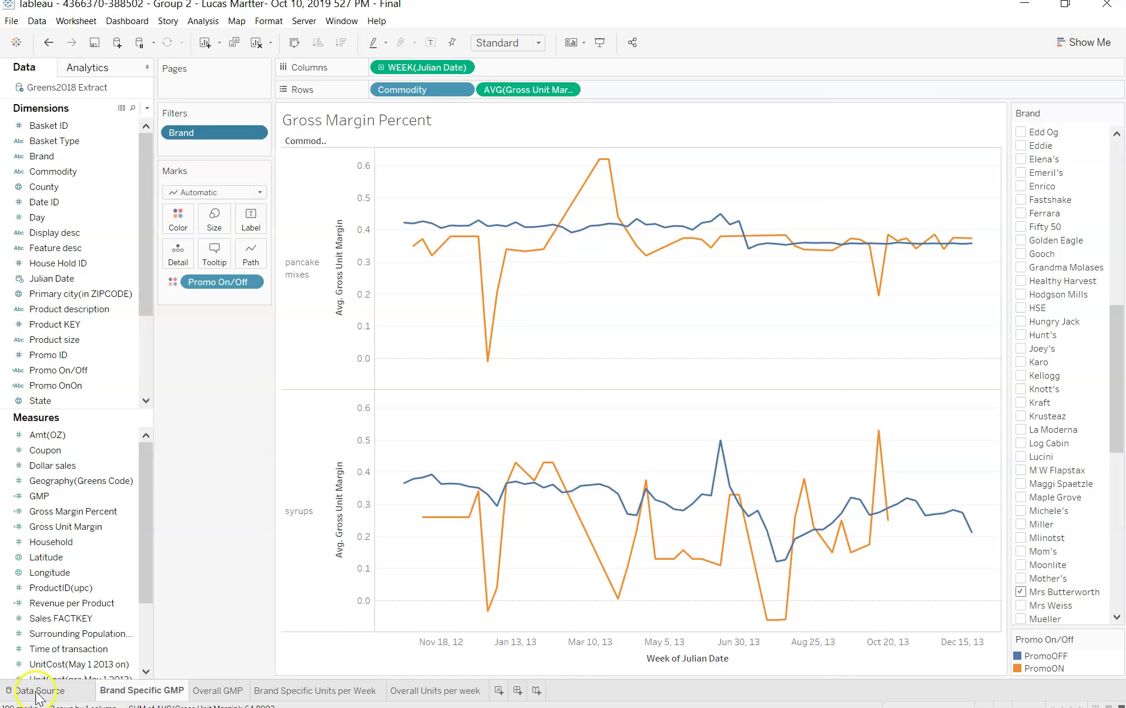
Add Product description to Rows between Commodity and the average Gross Unit Margin
scroll(76, 265, down, 3)
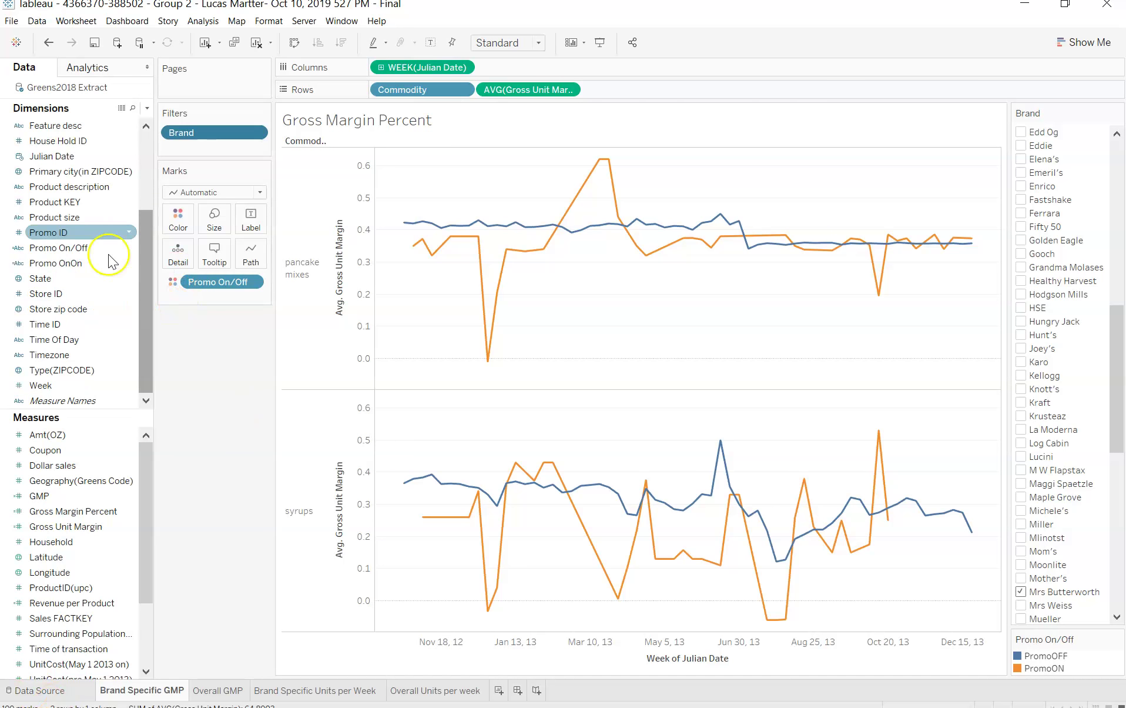
click(87, 193)
drag(87, 195, 467, 99)
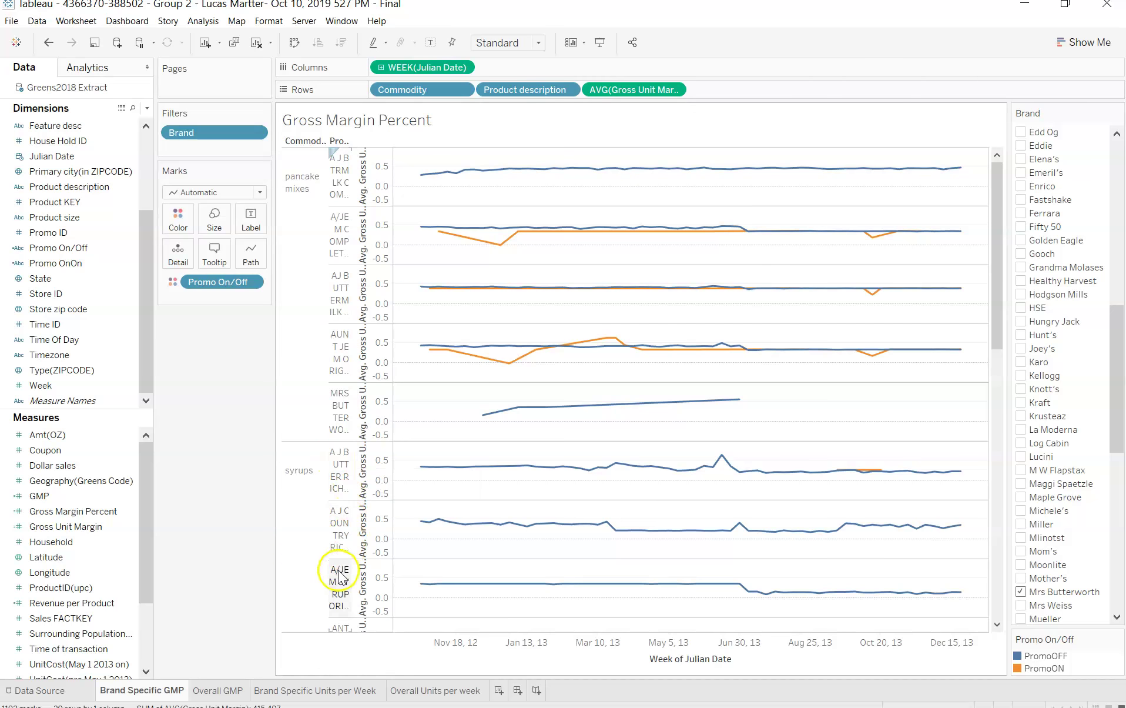
drag(1004, 232, 1026, 594)
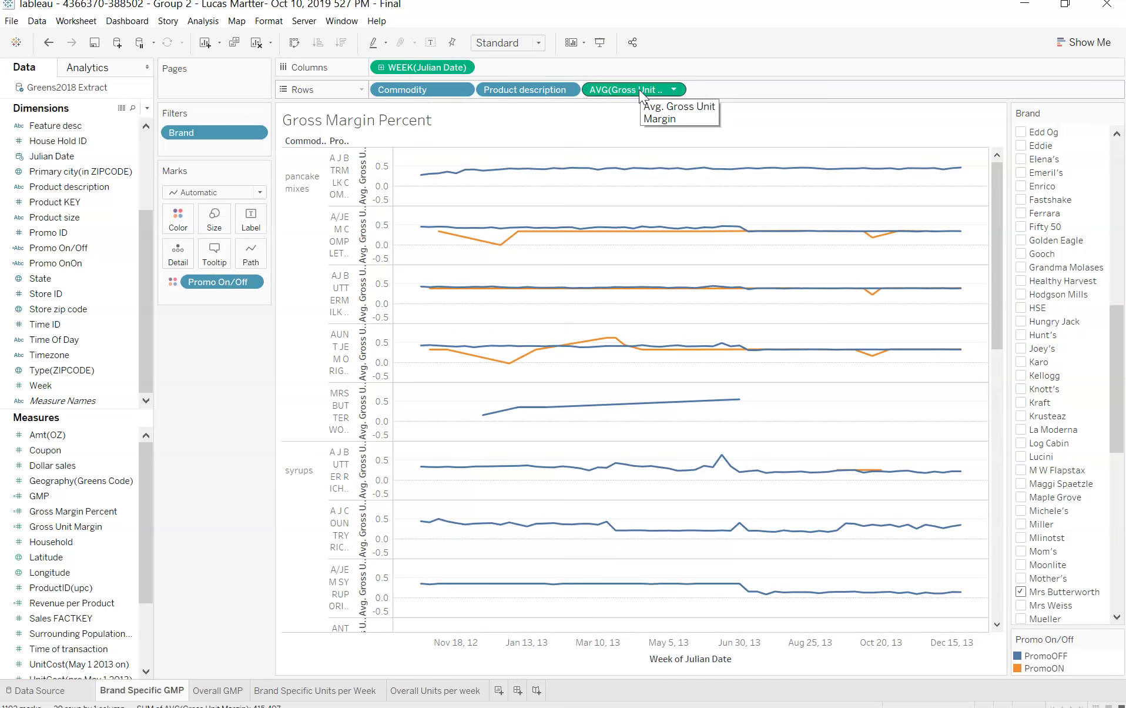
Replace the average Gross Unit Margin on Rows with the GMP measure in the Brand Specific GMP sheet
click(48, 497)
drag(49, 496, 616, 93)
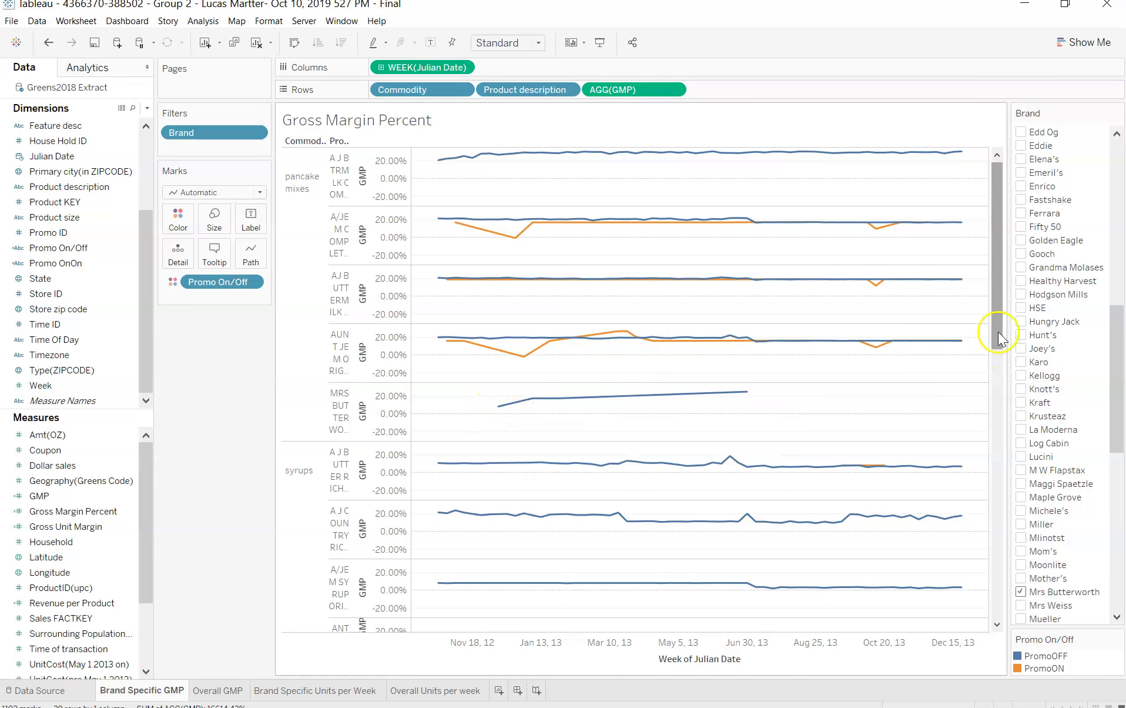
drag(997, 332, 1020, 593)
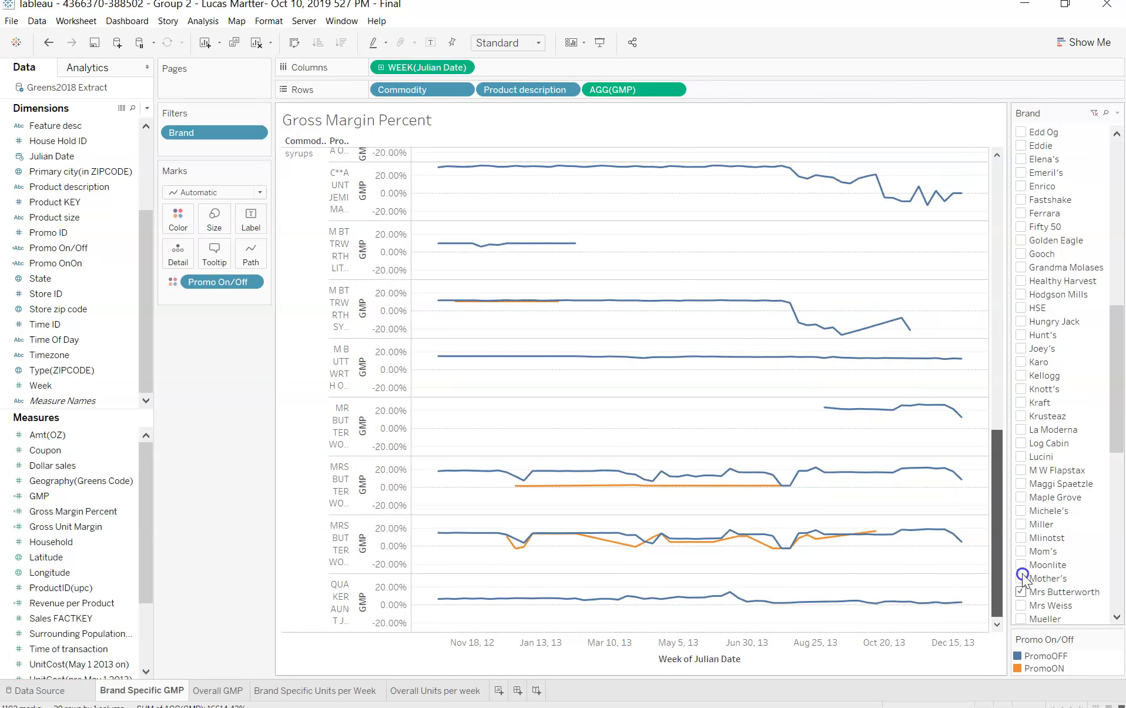
click(1023, 227)
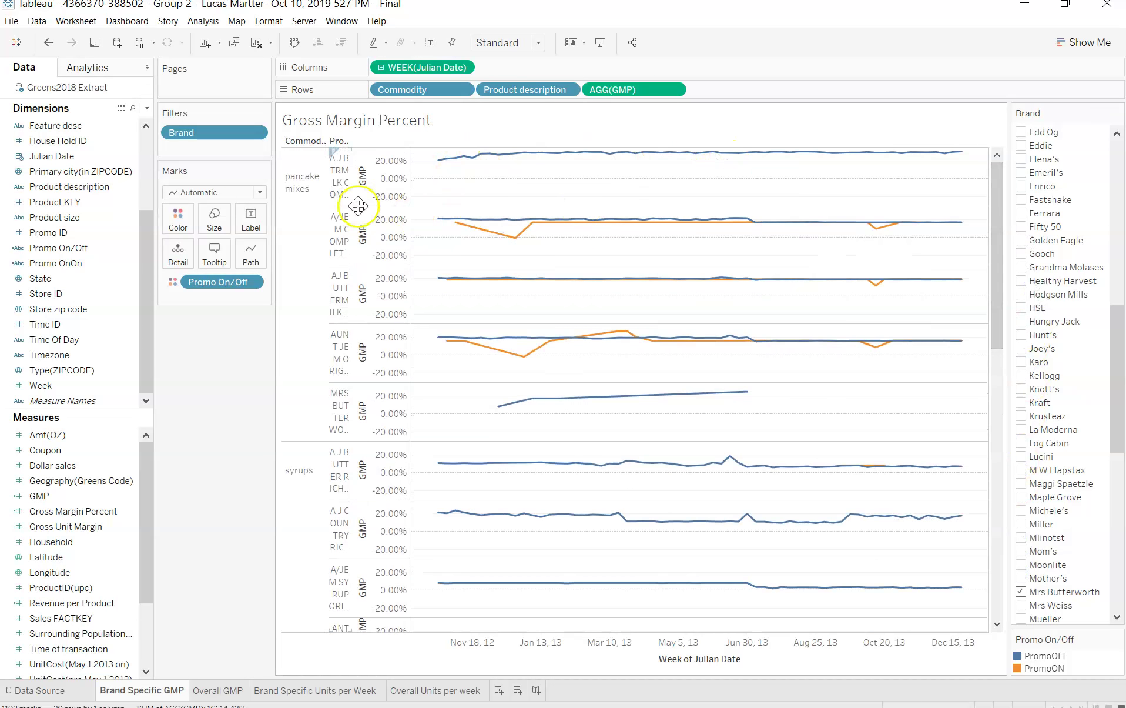
Exclude the first (A J BTRMLK) and the Mrs Butterworth products from the pancake mixes, as neither has a PromoON line
right_click(340, 181)
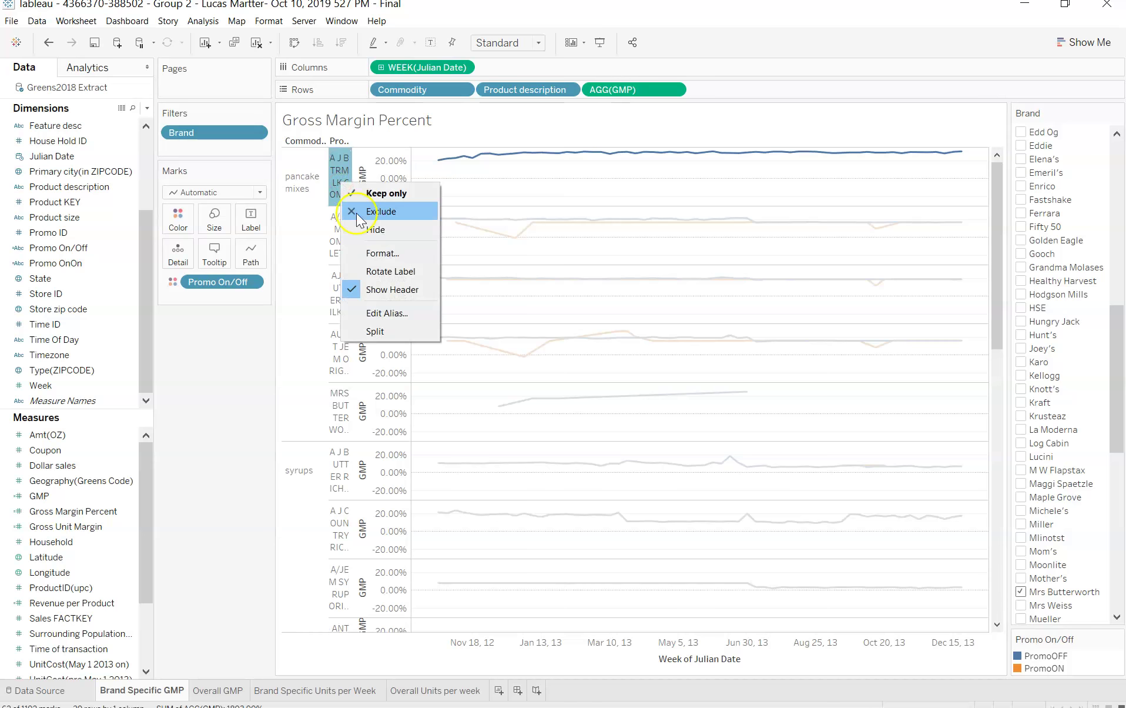
click(357, 212)
click(370, 347)
right_click(347, 347)
click(370, 380)
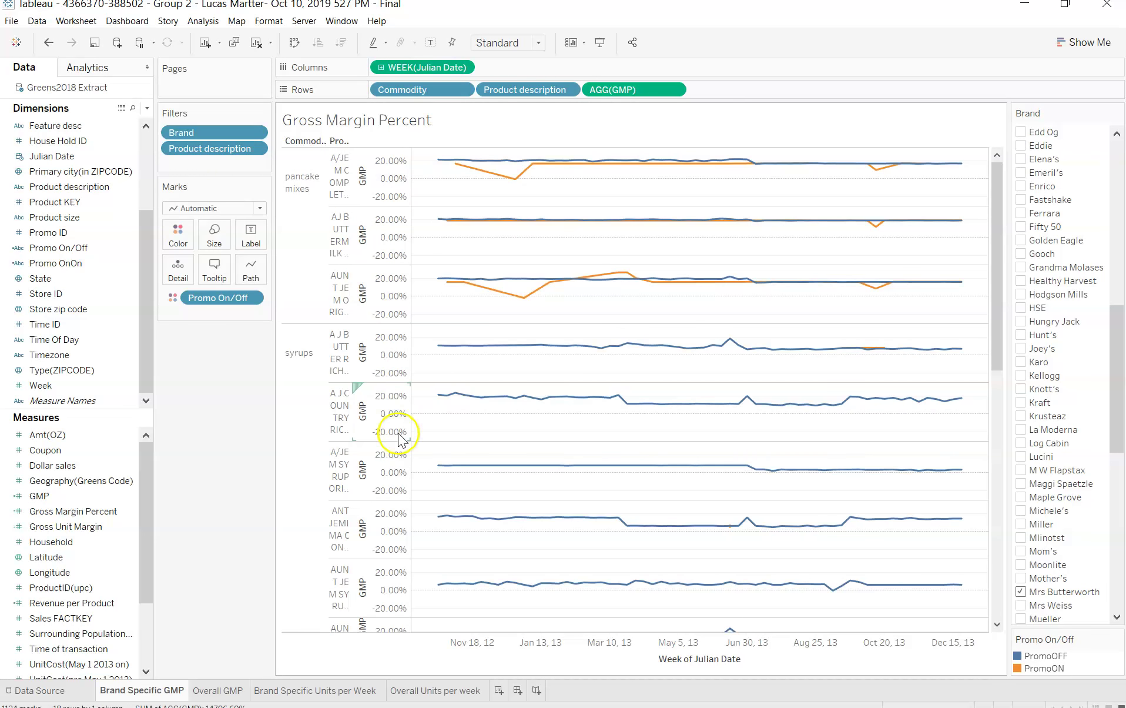
Exclude the first five syrup products, from the AJ Butter Rich syrup through the Aunt Jem syrup
right_click(375, 354)
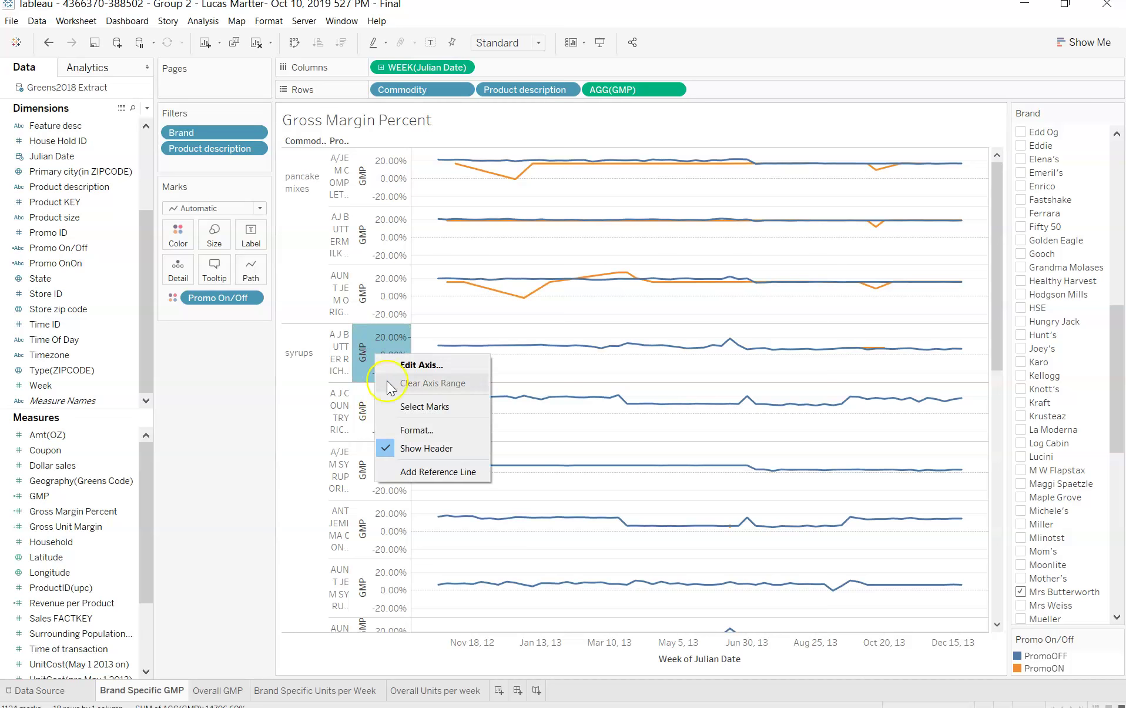
click(348, 348)
right_click(348, 349)
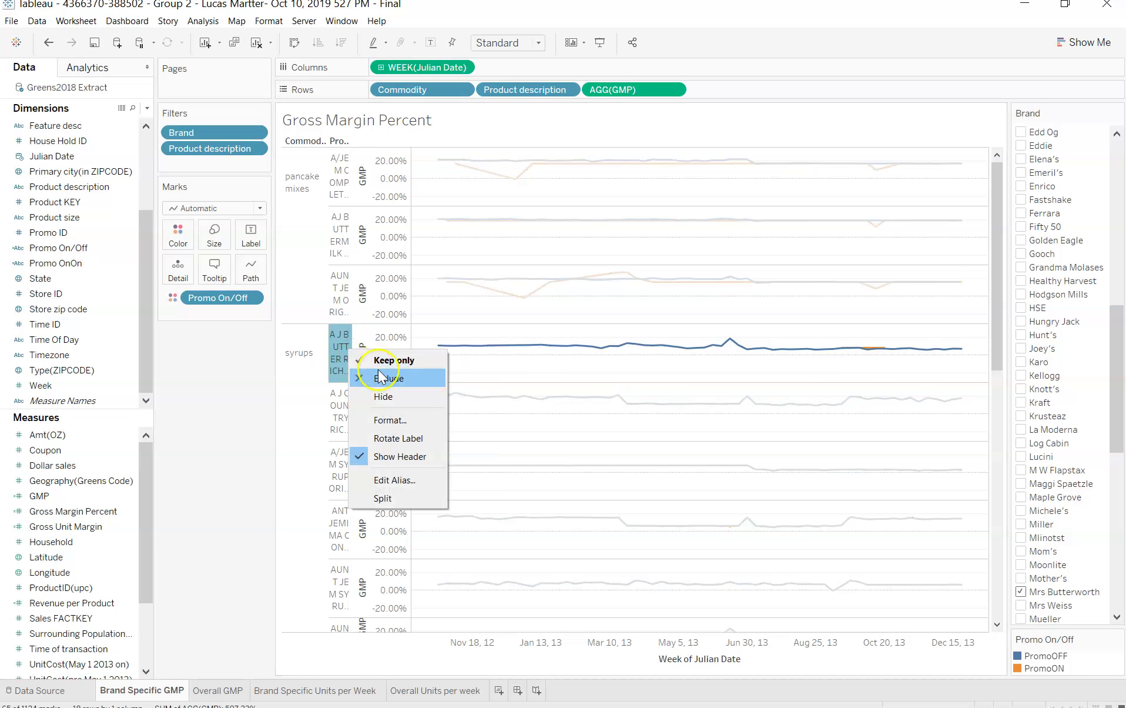
click(371, 378)
right_click(341, 361)
click(355, 376)
right_click(341, 364)
click(354, 379)
right_click(336, 365)
click(356, 382)
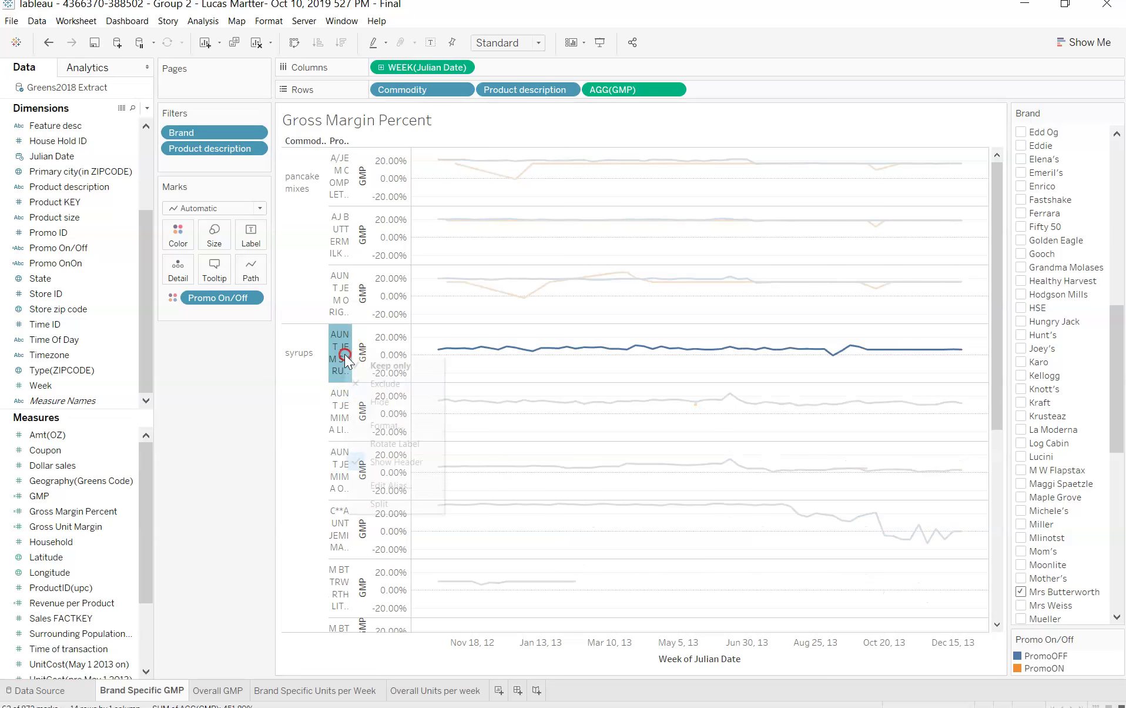
right_click(344, 355)
click(356, 383)
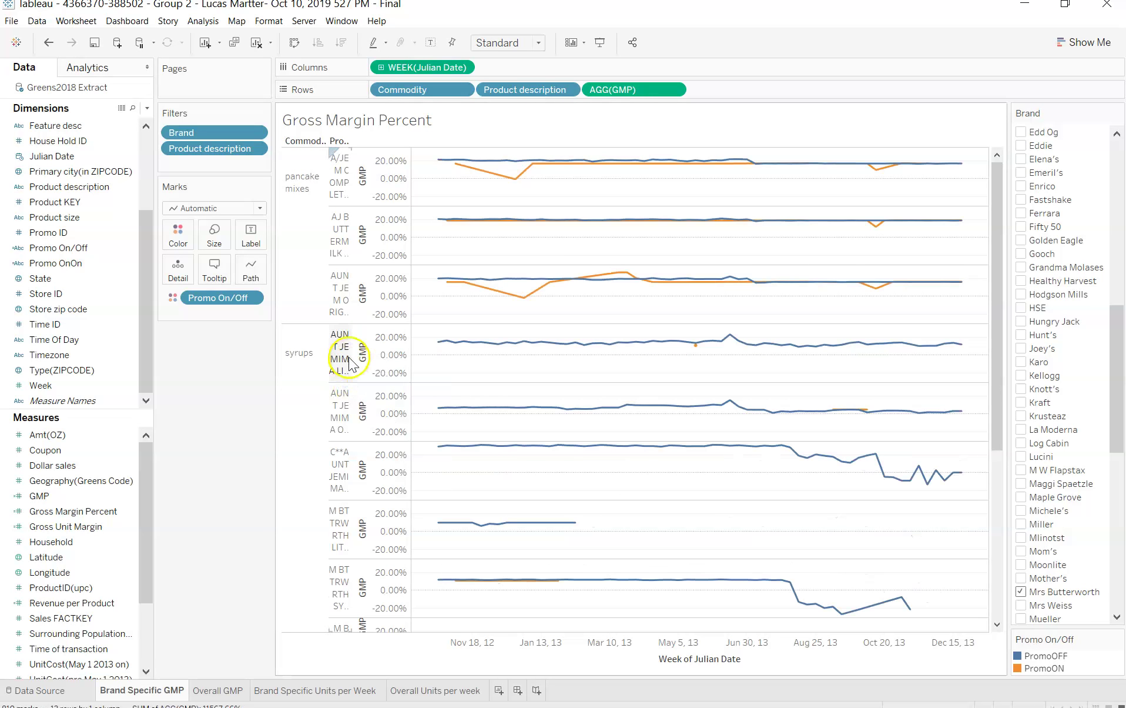
Exclude the three remaining Aunt Jemima syrups, the M Bttrwrth Lite Syrup and the M Buttwrth Original Syrup
right_click(342, 354)
click(353, 388)
right_click(346, 356)
click(355, 383)
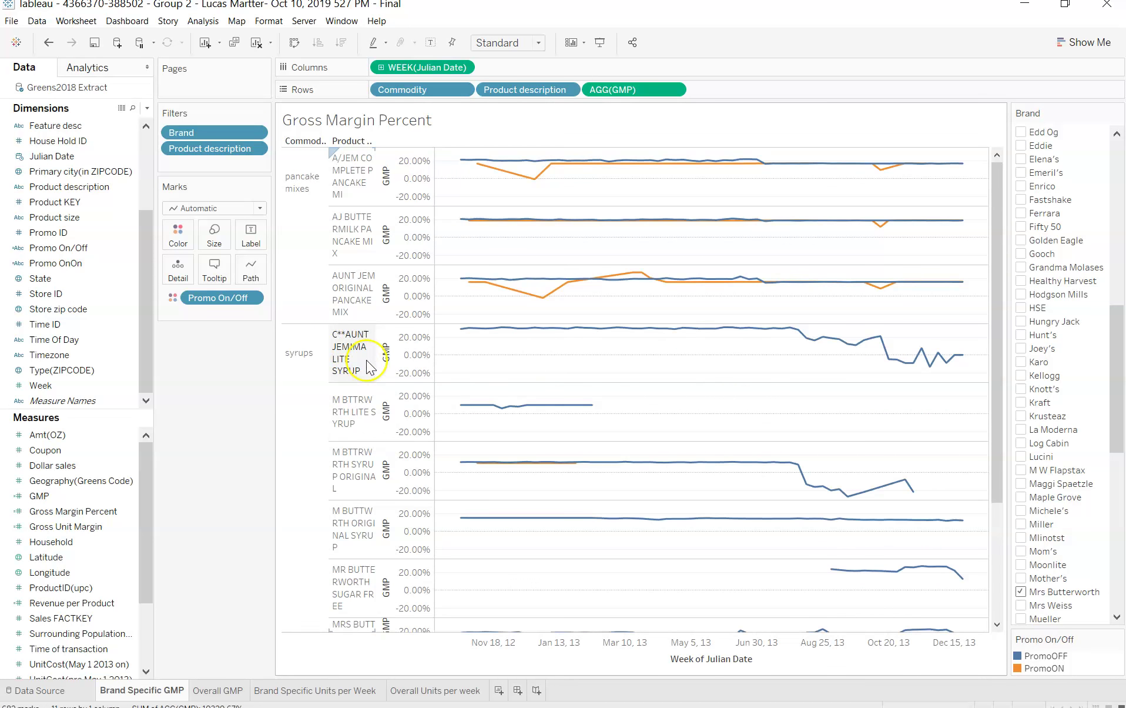
right_click(353, 365)
click(361, 381)
right_click(354, 356)
click(368, 384)
right_click(351, 396)
click(364, 418)
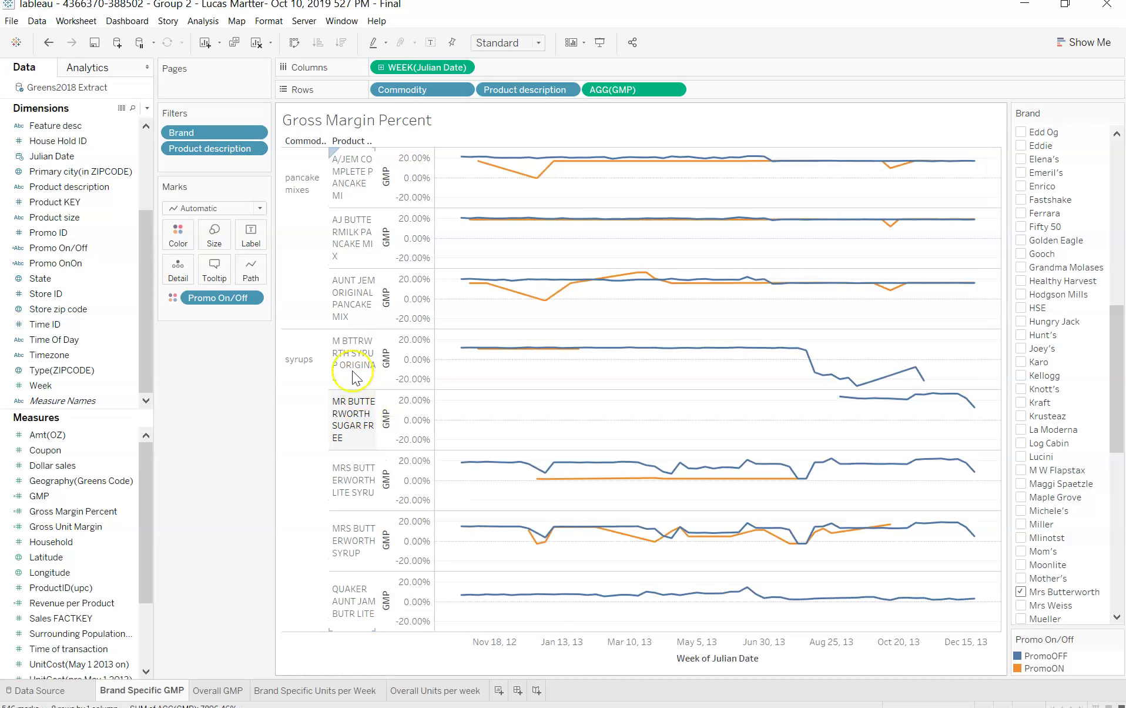
Exclude the Mr Butterworth Sugar Free and Quaker Aunt Jem Butr Lite products from the syrups
right_click(351, 368)
click(314, 407)
click(349, 411)
right_click(349, 411)
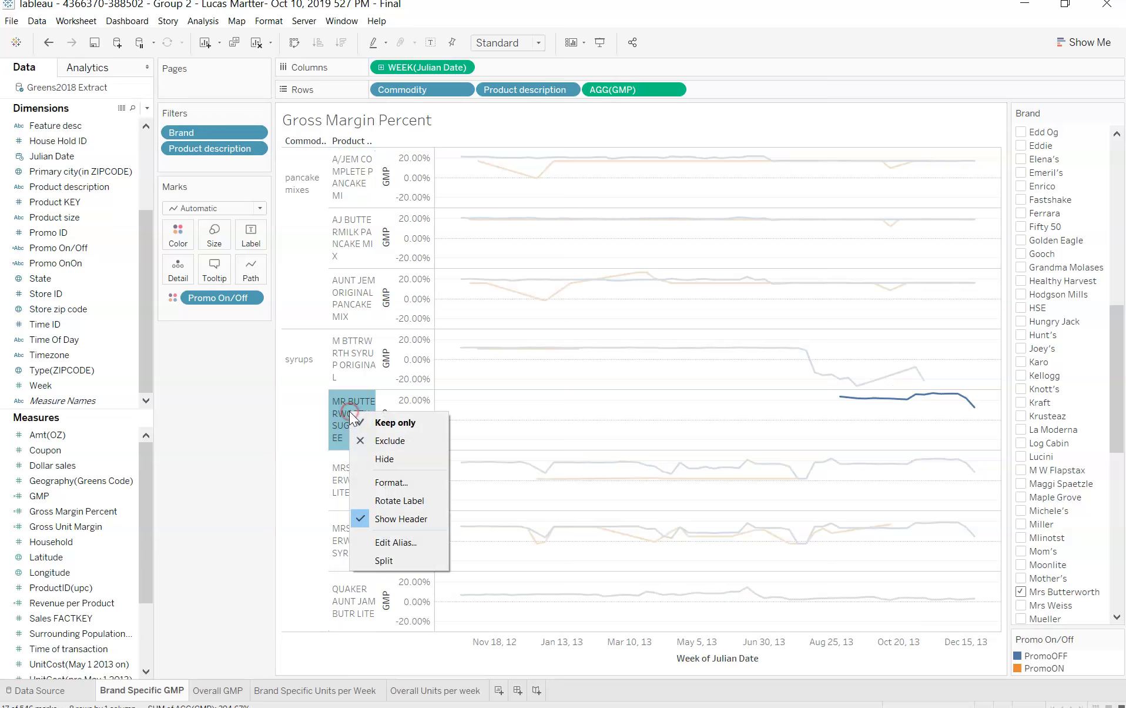
click(368, 436)
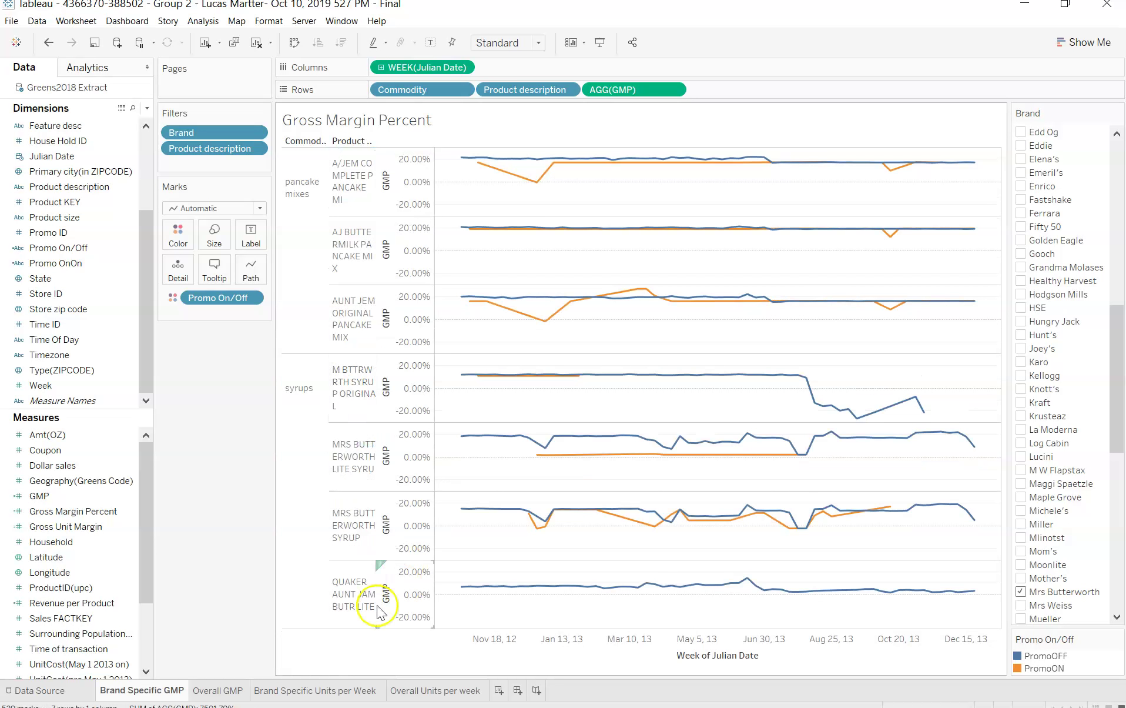
right_click(358, 592)
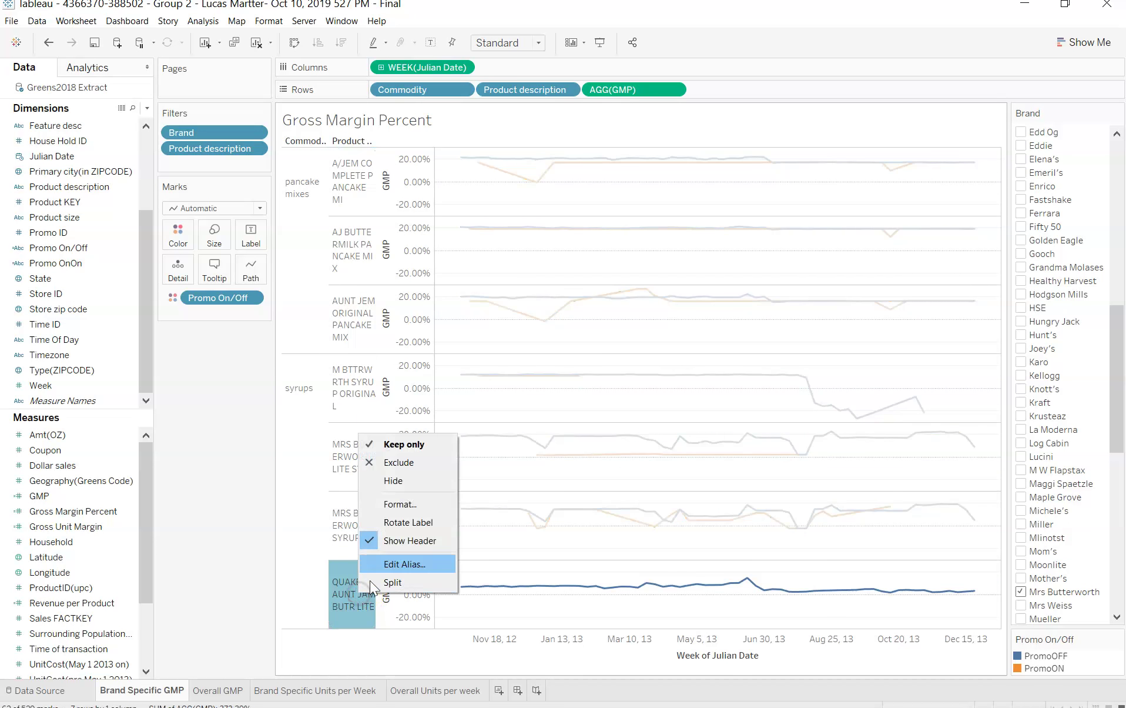
click(376, 463)
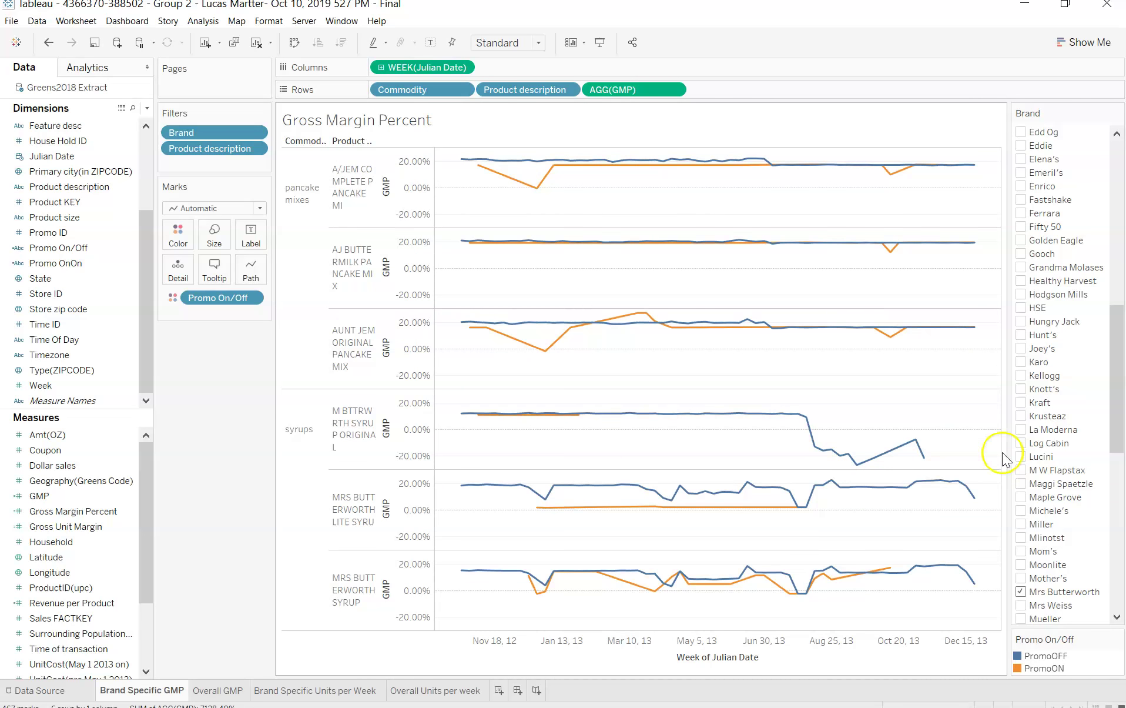
Hide the Brand filter card from the worksheet
click(316, 202)
click(316, 198)
drag(1118, 365, 1121, 200)
click(1117, 113)
click(1006, 485)
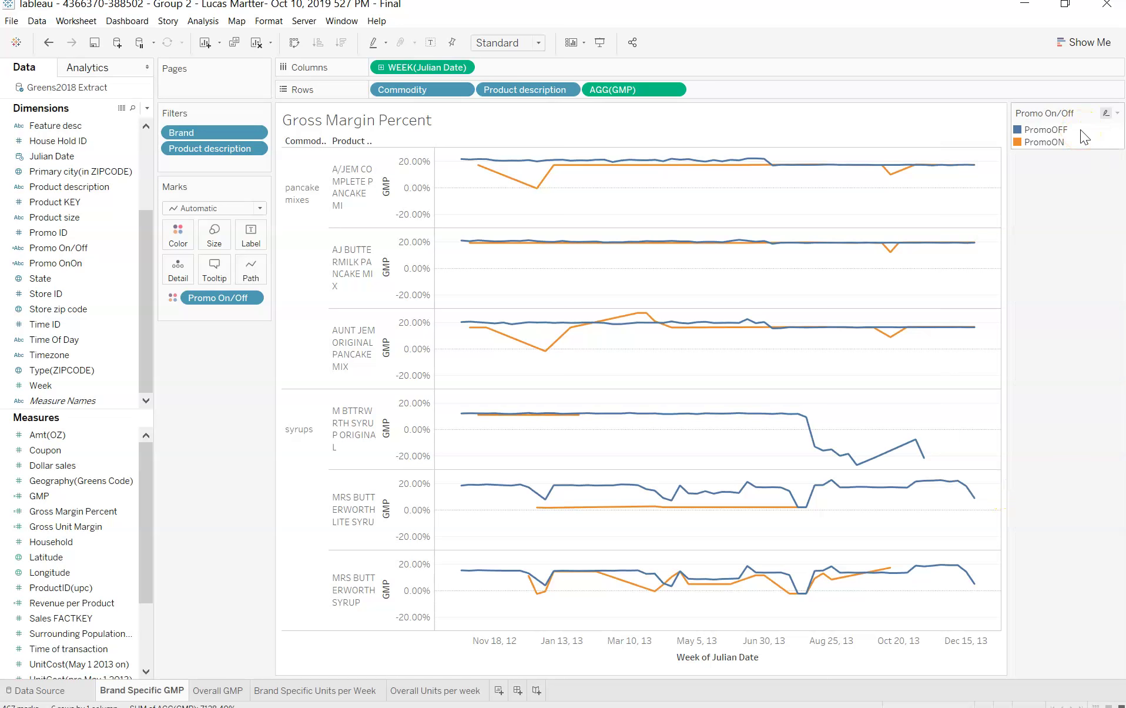
Examine the PromoON and PromoOFF lines and the weekly GMP of Mrs Butterworth Syrup
click(1043, 143)
click(497, 235)
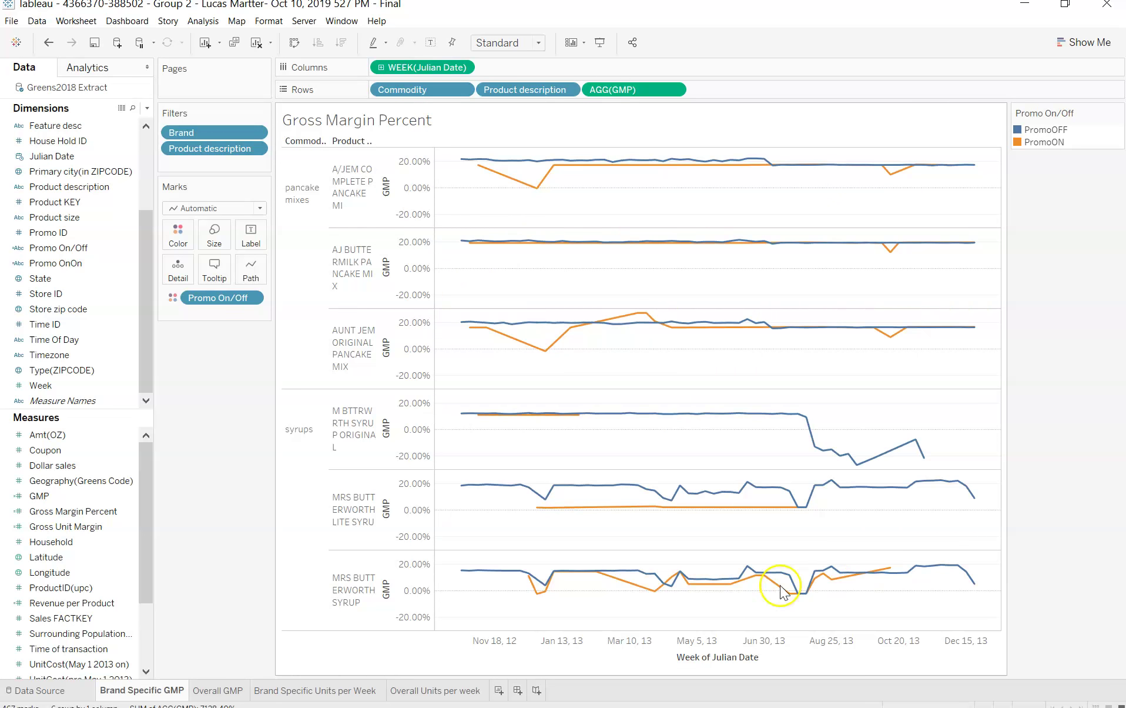
mouse_move(874, 588)
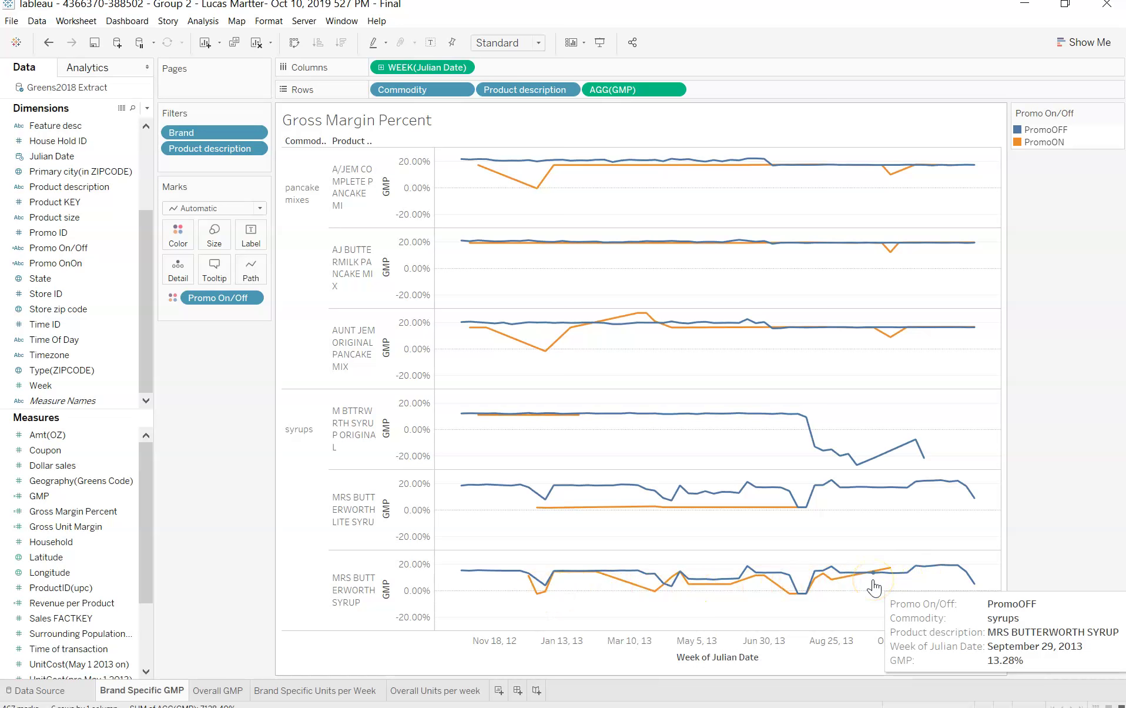